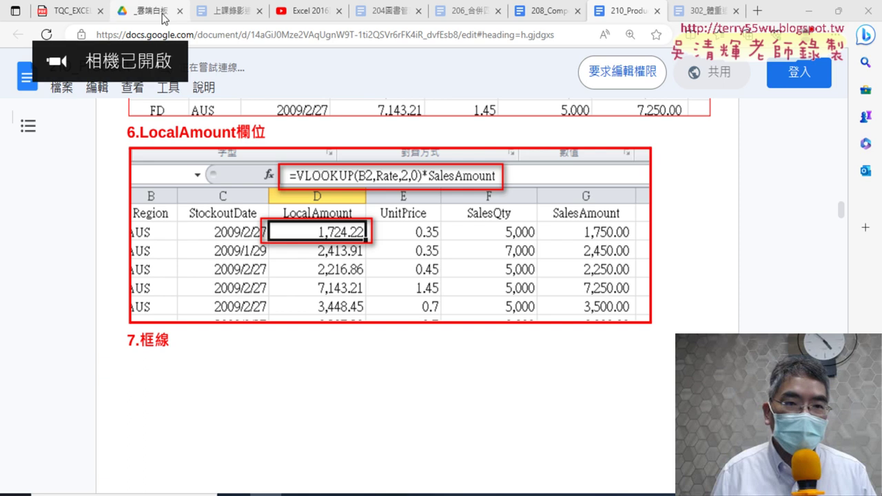
Read section F's print-setting requirements in the exam PDF, then return to the EXD02 workbook.
{"action": "left_click", "coordinate": [69, 10]}
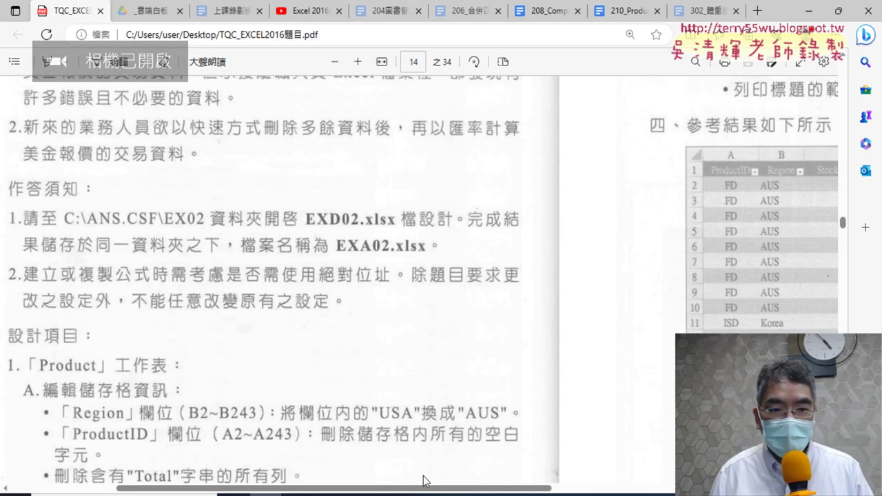
{"action": "left_click_drag", "start_coordinate": [475, 489], "coordinate": [662, 488]}
{"action": "scroll", "coordinate": [672, 323], "scroll_direction": "right", "scroll_amount": 2}
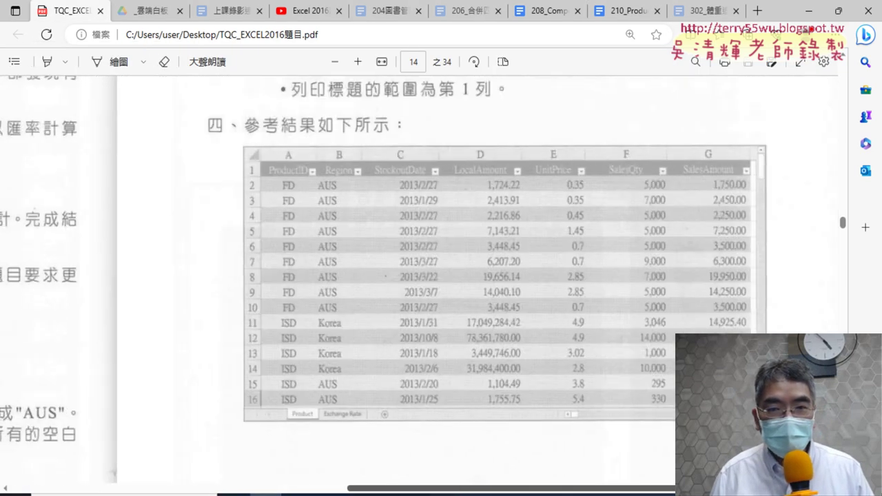
{"action": "scroll", "coordinate": [672, 323], "scroll_direction": "up", "scroll_amount": 5}
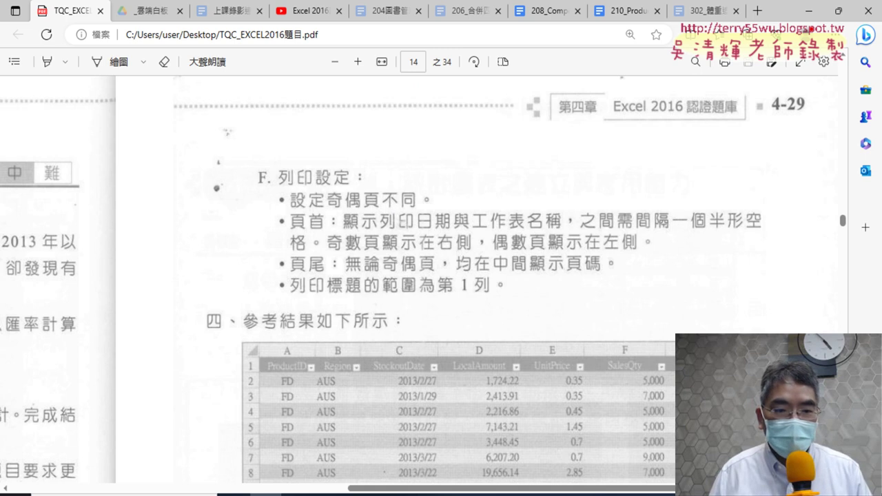
{"action": "left_click", "coordinate": [520, 494]}
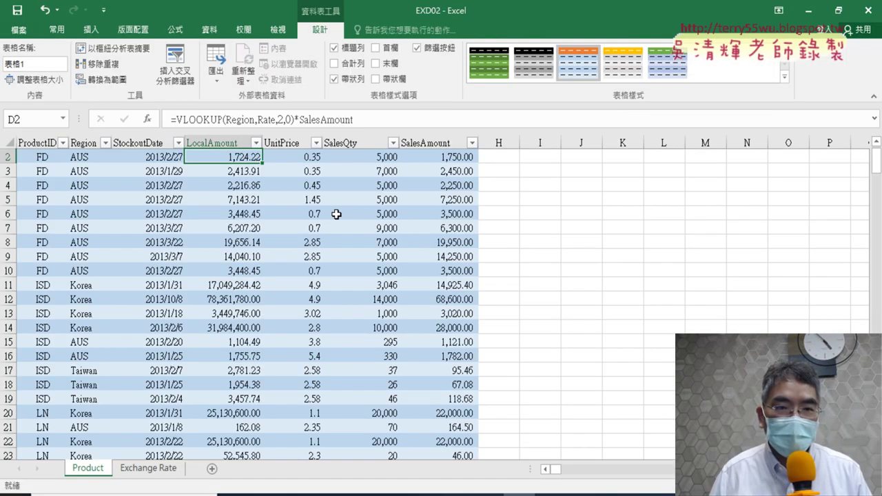
Open the Page Setup dialog from the Page Layout ribbon and move it left to uncover the sheet.
{"action": "left_click", "coordinate": [145, 32]}
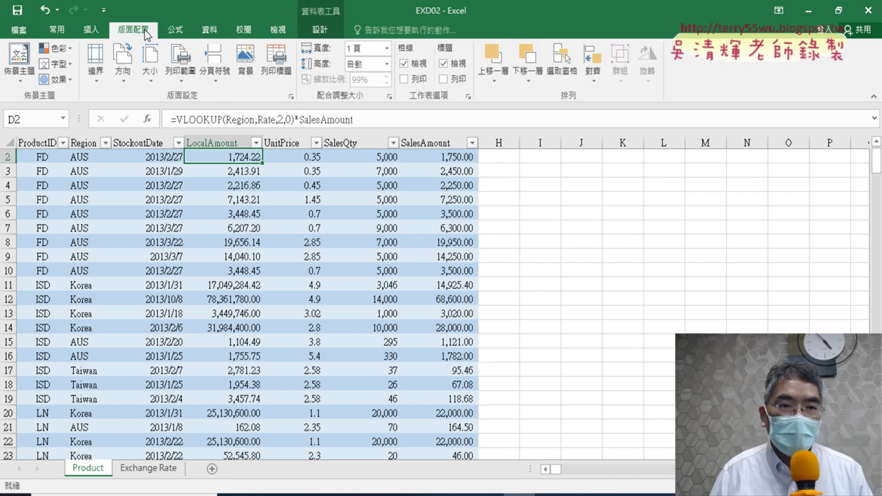
{"action": "left_click", "coordinate": [291, 100]}
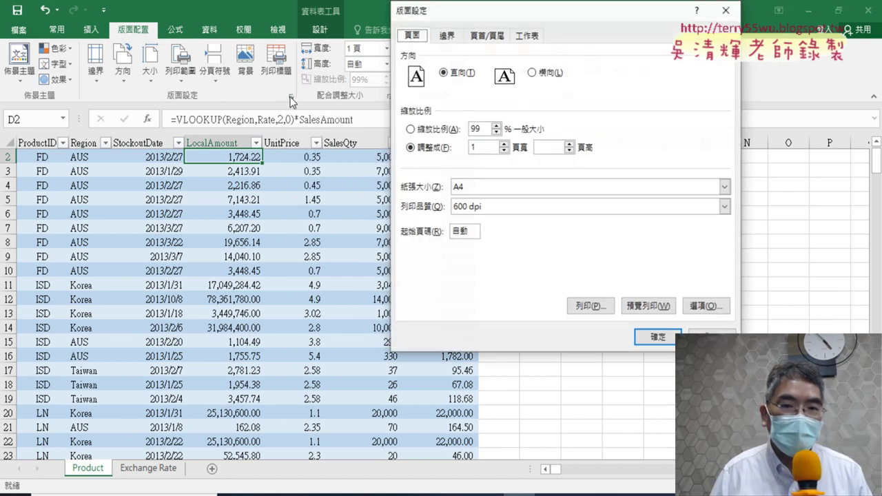
{"action": "left_click_drag", "start_coordinate": [519, 25], "coordinate": [273, 51]}
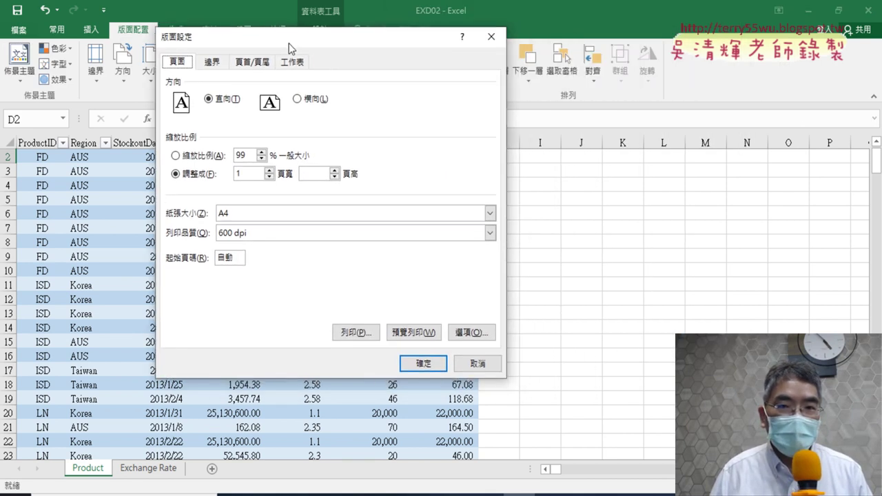
Turn on 'Different odd and even pages' under Header/Footer, then consult the exam PDF's header rules.
{"action": "left_click", "coordinate": [243, 68]}
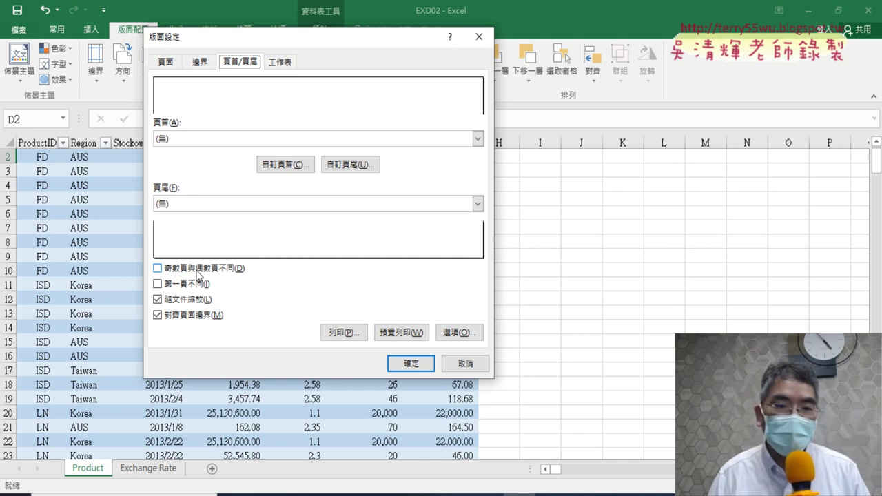
{"action": "left_click", "coordinate": [190, 273]}
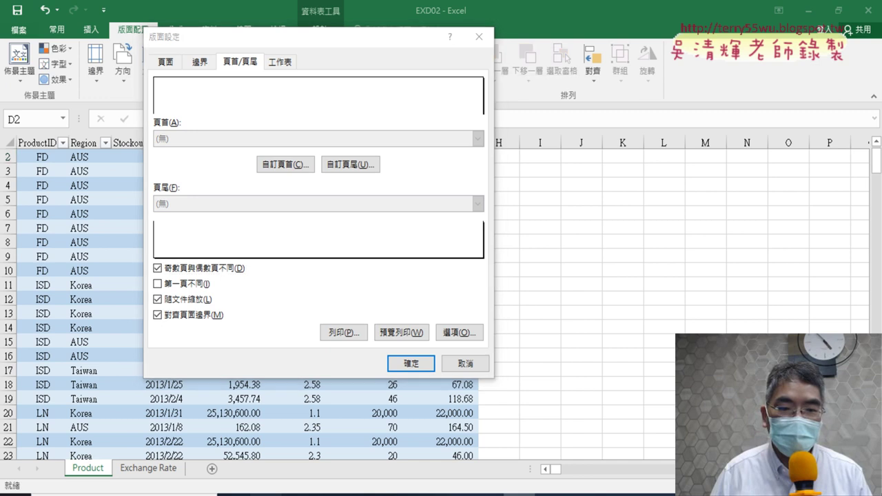
{"action": "left_click", "coordinate": [414, 495]}
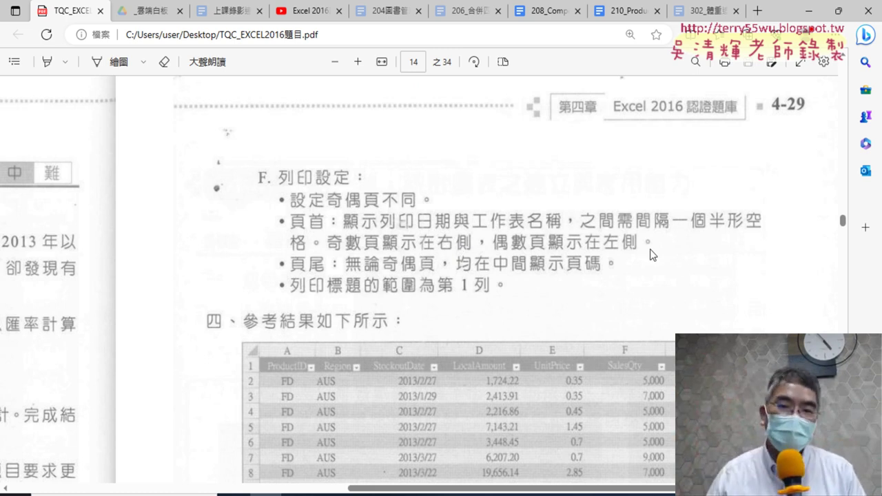
Open the custom header editor on the Odd Page Header tab, checking the PDF requirements alongside.
{"action": "left_click", "coordinate": [518, 494]}
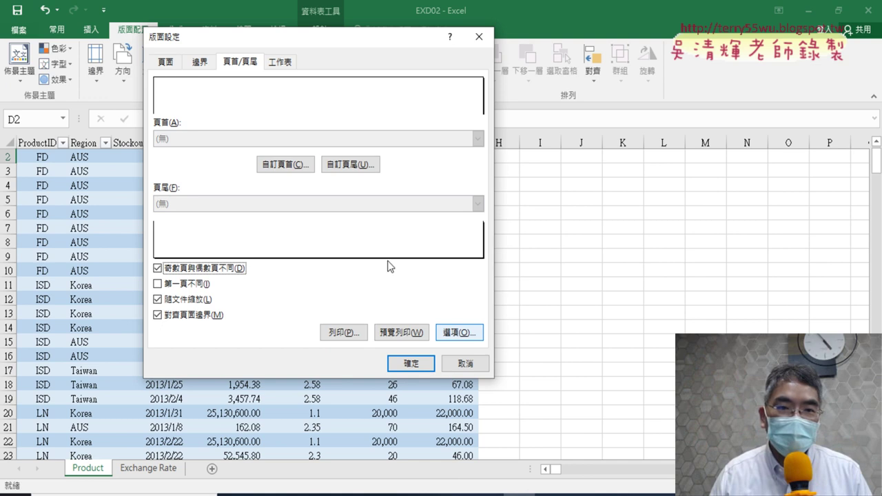
{"action": "left_click", "coordinate": [286, 166]}
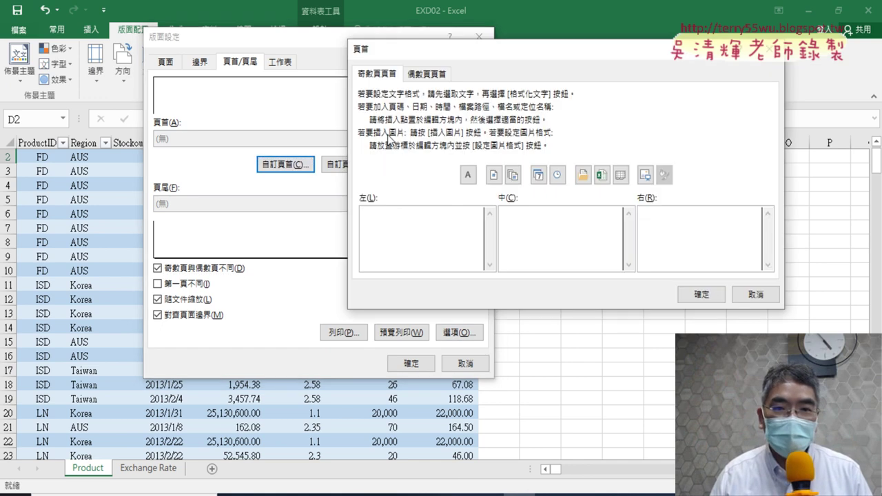
{"action": "left_click", "coordinate": [373, 78]}
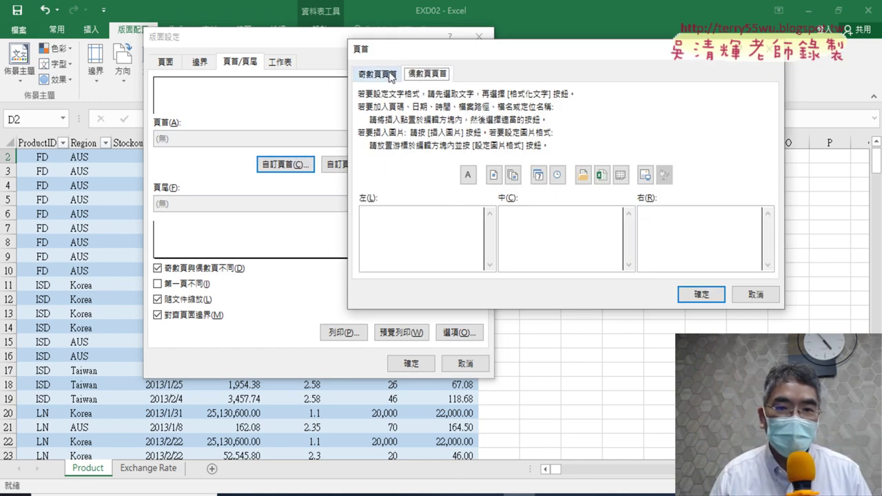
{"action": "left_click", "coordinate": [265, 495]}
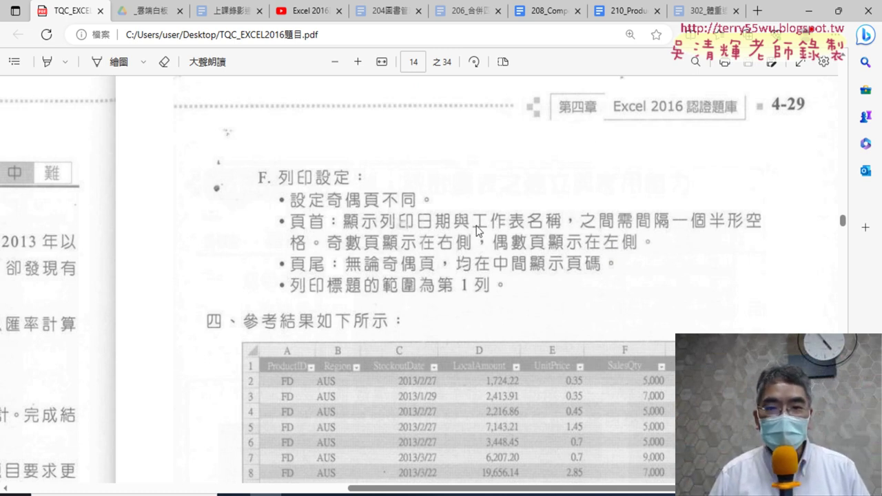
{"action": "key", "text": "alt+Tab"}
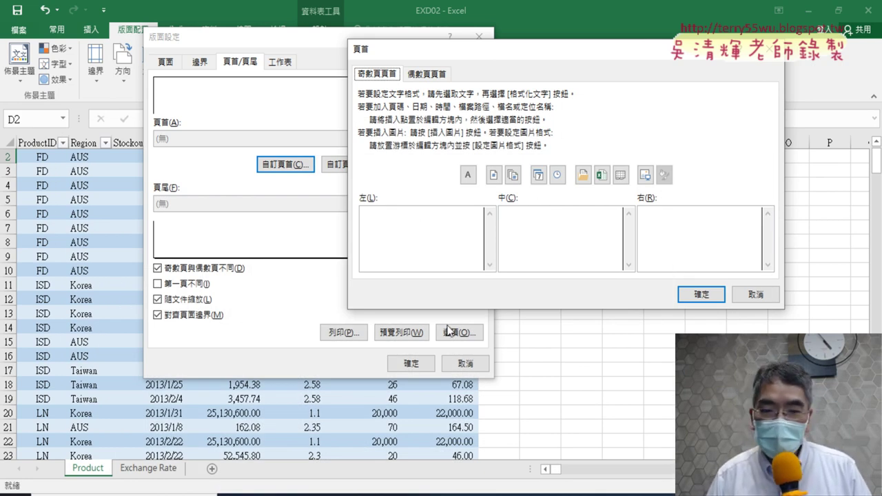
{"action": "key", "text": "alt+Tab"}
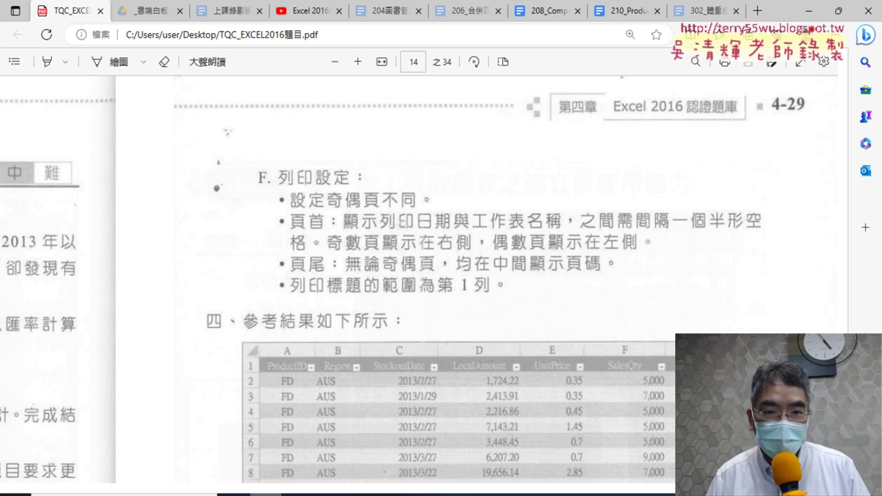
{"action": "key", "text": "alt+Tab"}
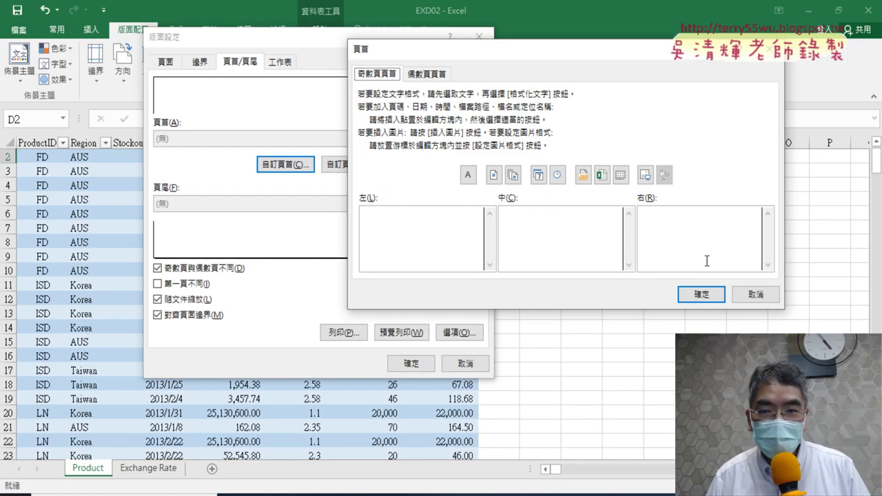
Put date and sheet name fields in the odd-page header's right section, deleting a mistaken file-name field.
{"action": "left_click", "coordinate": [719, 224]}
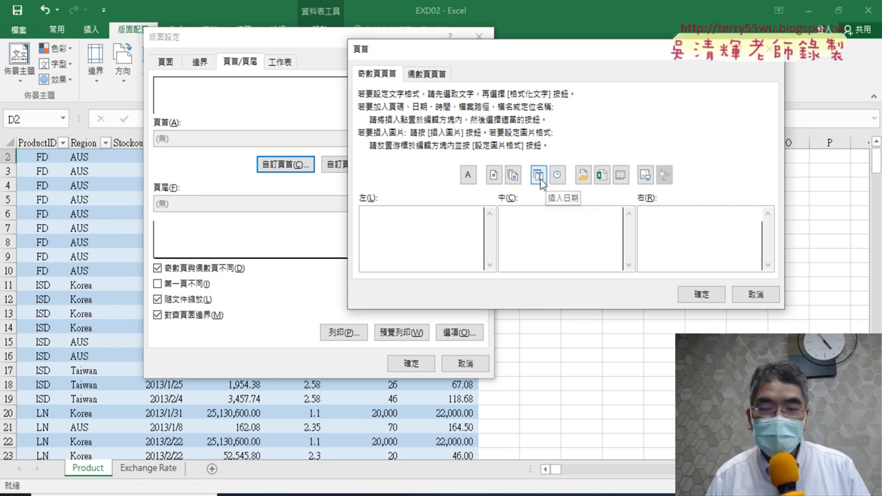
{"action": "left_click", "coordinate": [539, 176]}
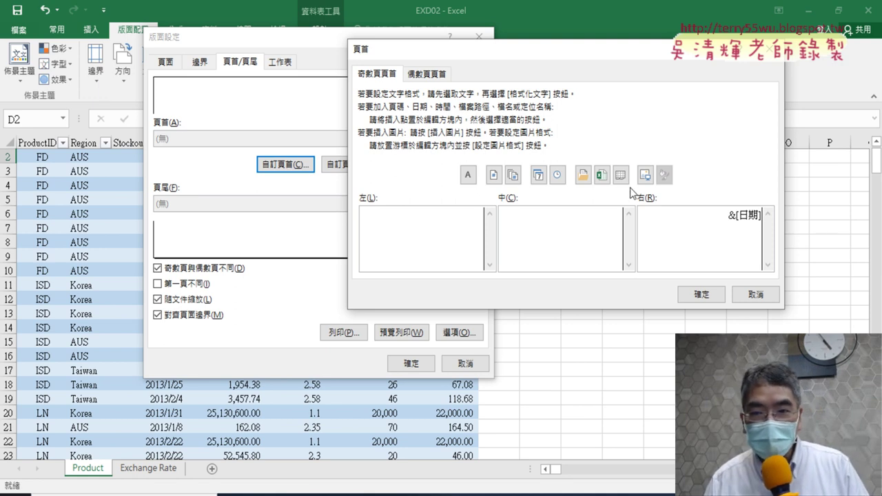
{"action": "left_click", "coordinate": [602, 177]}
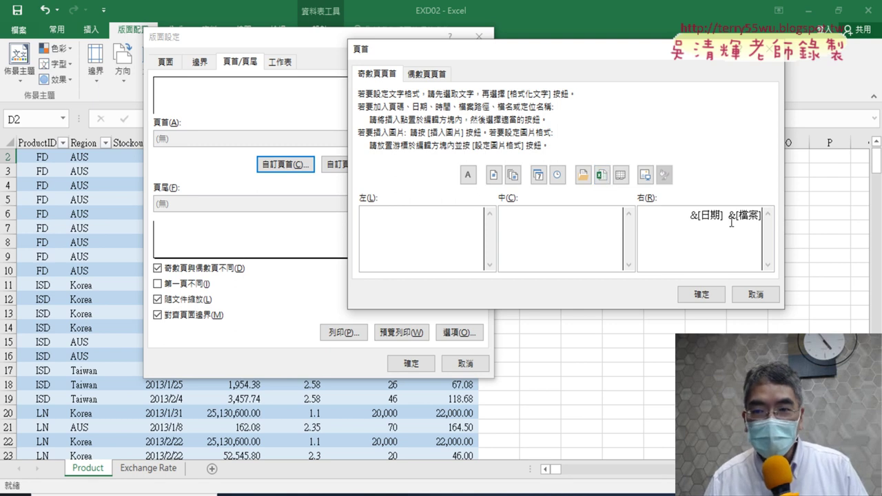
{"action": "left_click_drag", "start_coordinate": [725, 217], "coordinate": [775, 224]}
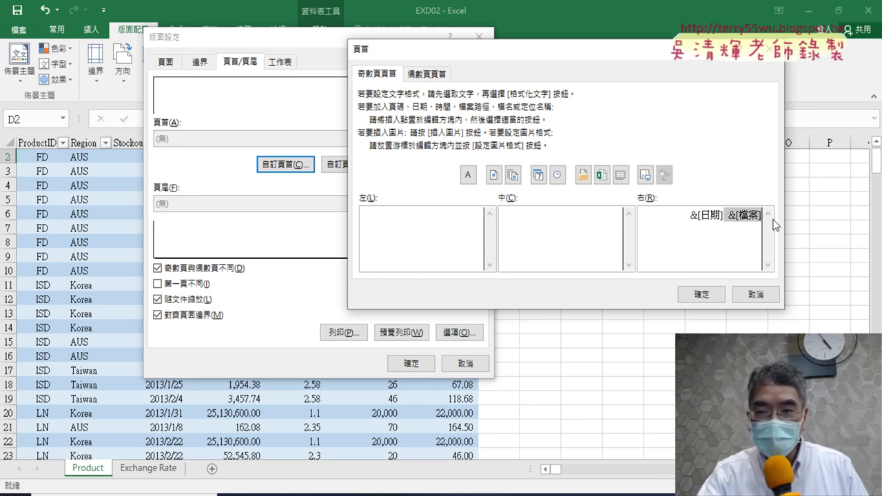
{"action": "key", "text": "Delete"}
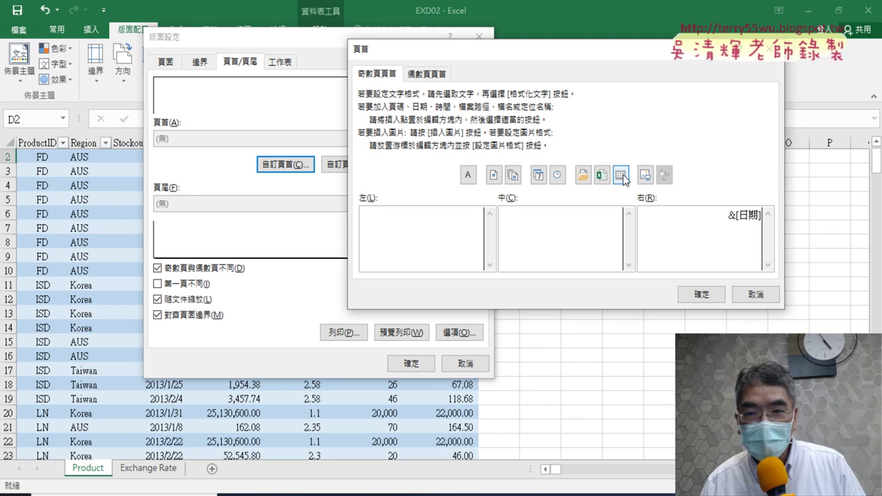
{"action": "left_click", "coordinate": [620, 176]}
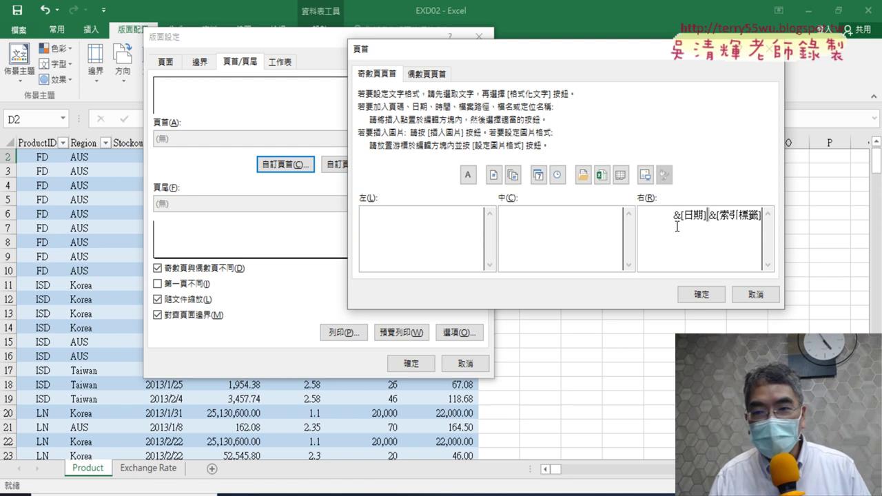
{"action": "left_click_drag", "start_coordinate": [642, 215], "coordinate": [827, 224]}
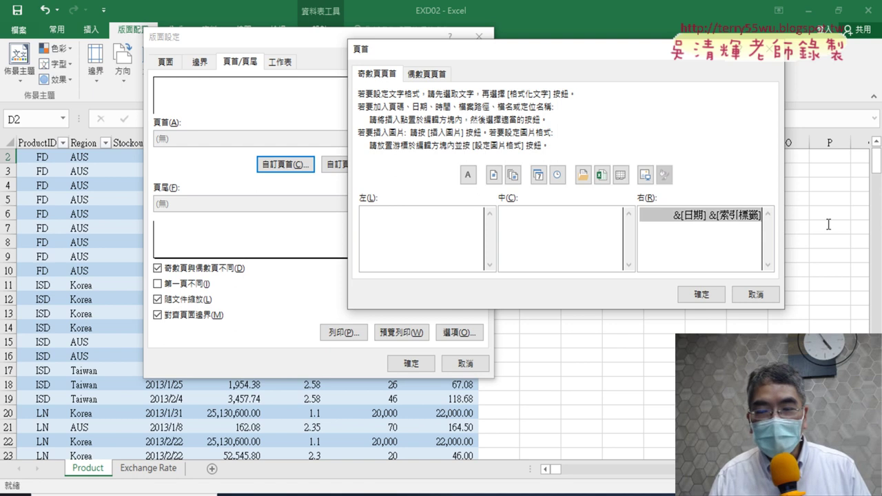
Copy the date and sheet name codes into the even-page header's left section and confirm the headers.
{"action": "right_click", "coordinate": [724, 216]}
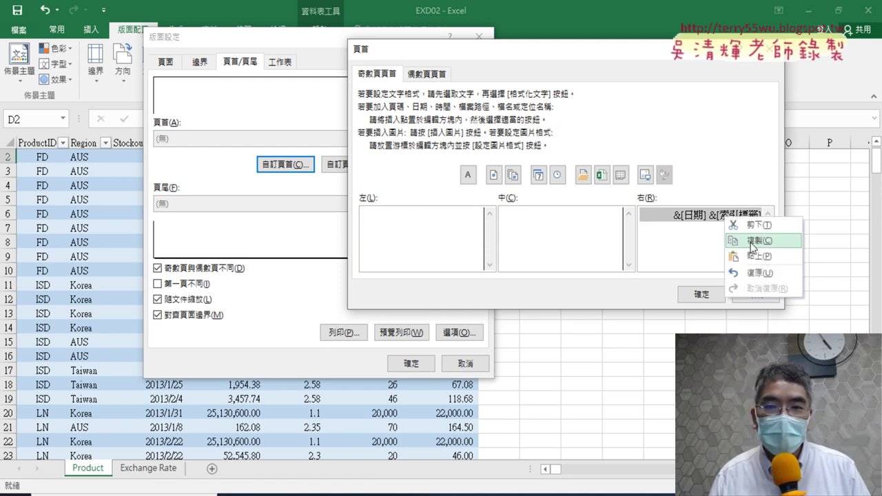
{"action": "left_click", "coordinate": [751, 242]}
{"action": "left_click", "coordinate": [427, 74]}
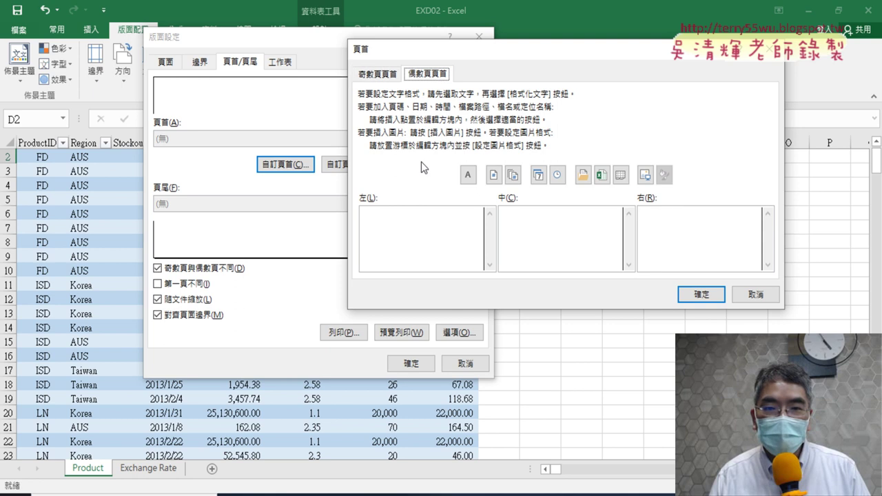
{"action": "left_click", "coordinate": [411, 221]}
{"action": "key", "text": "ctrl+v"}
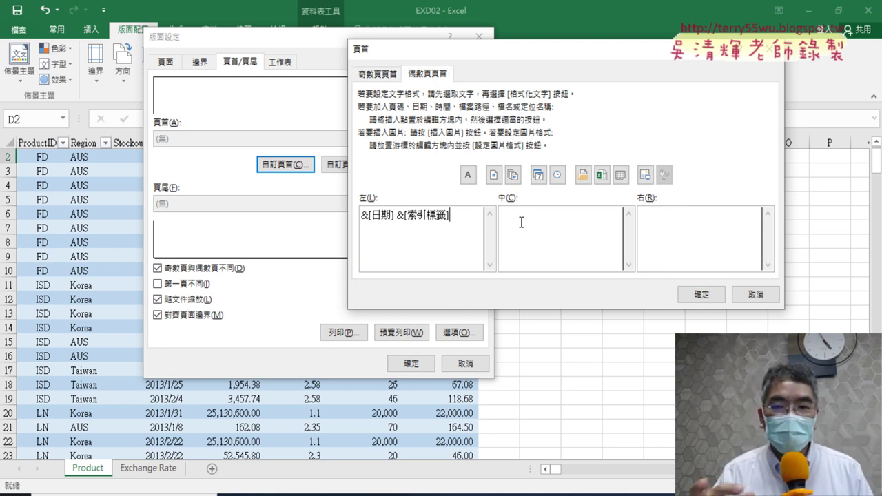
{"action": "left_click", "coordinate": [693, 301]}
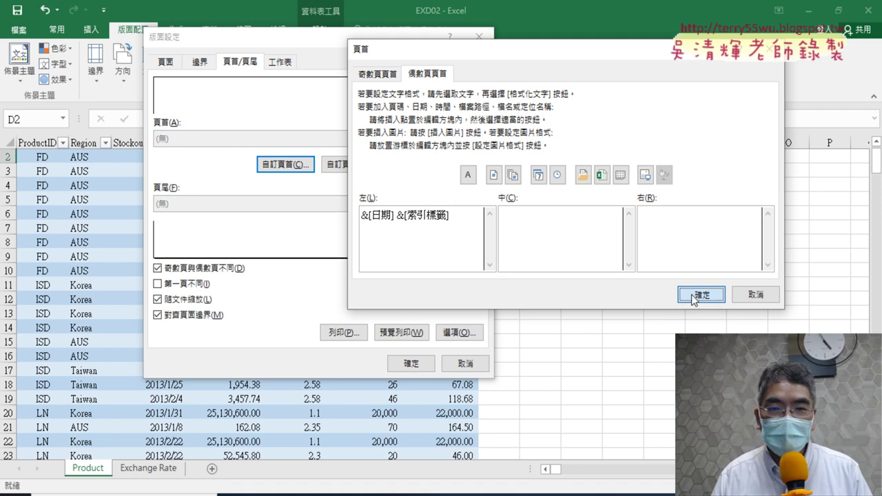
{"action": "left_click", "coordinate": [694, 299]}
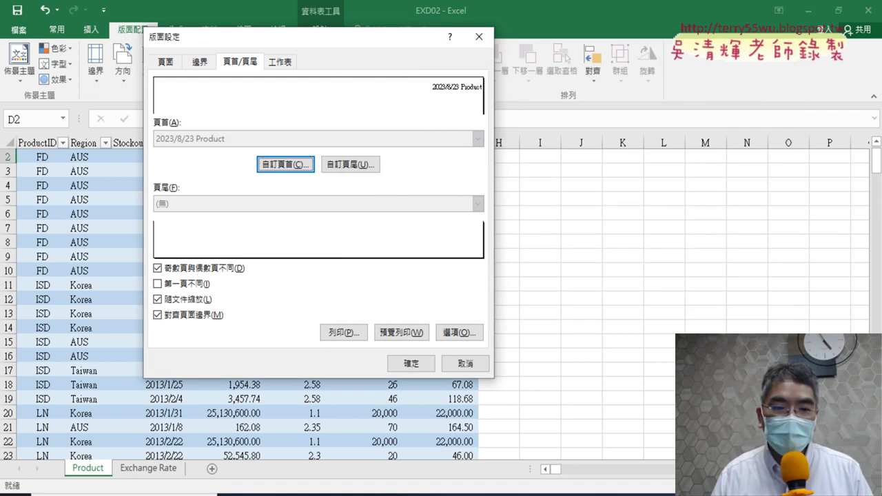
Check the footer requirements in the exercise PDF, then open the Custom Footer editor.
{"action": "left_click", "coordinate": [265, 494]}
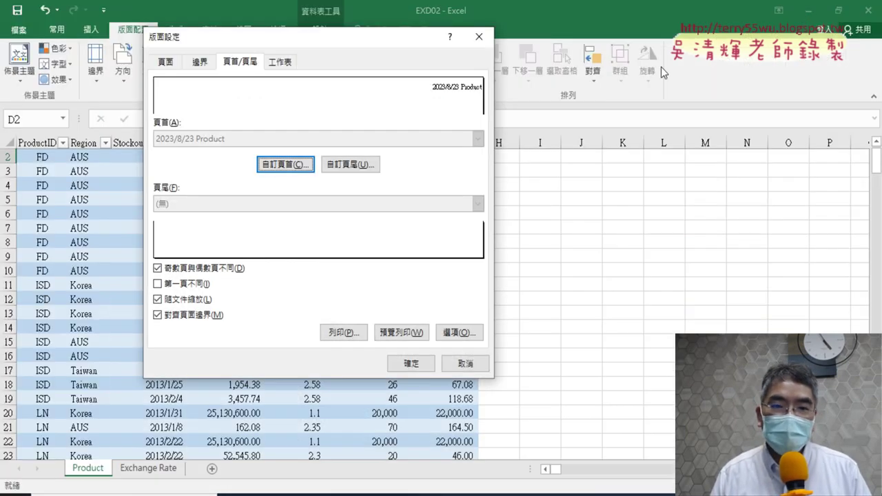
{"action": "left_click", "coordinate": [358, 169]}
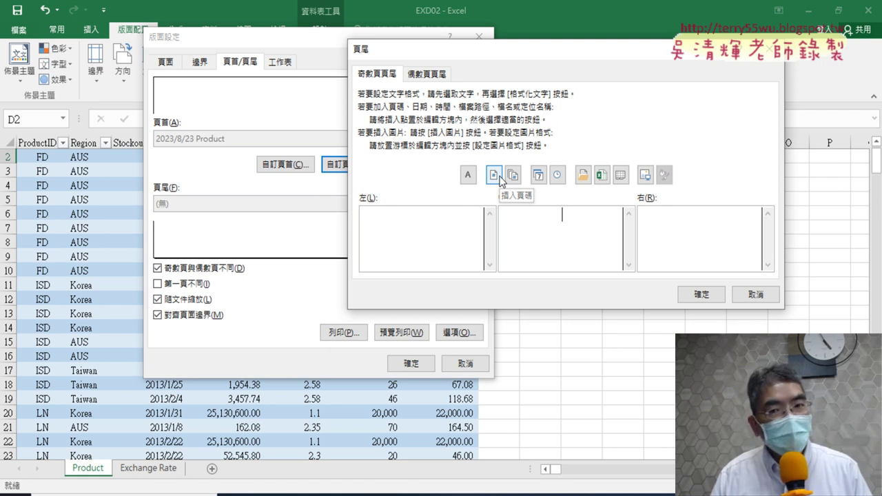
Insert the page number code into the center section of both odd-page and even-page footers.
{"action": "left_click", "coordinate": [496, 176]}
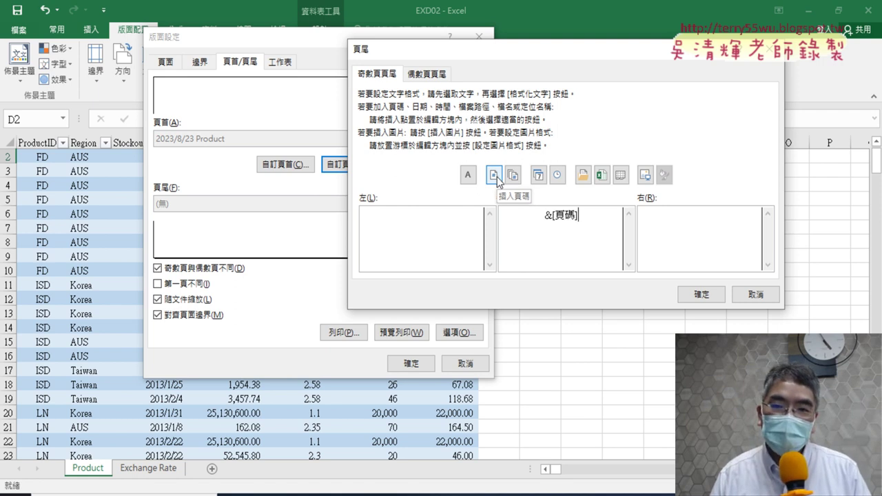
{"action": "left_click", "coordinate": [434, 75]}
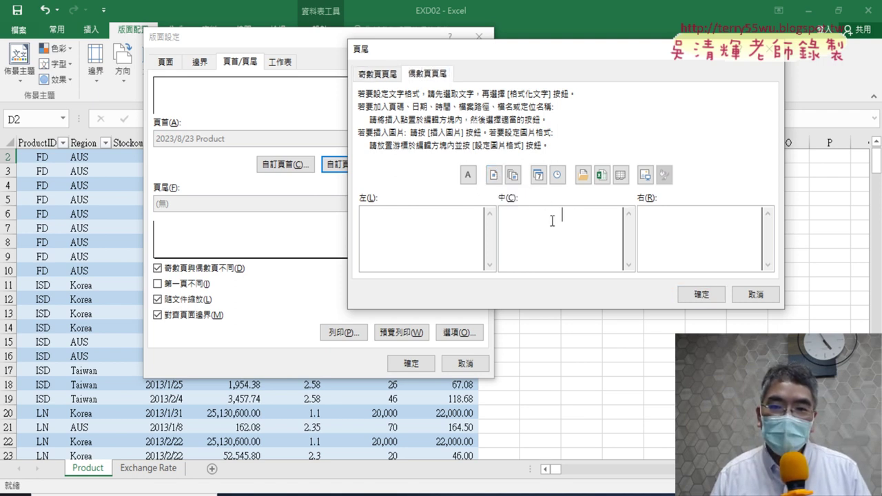
{"action": "left_click", "coordinate": [496, 177]}
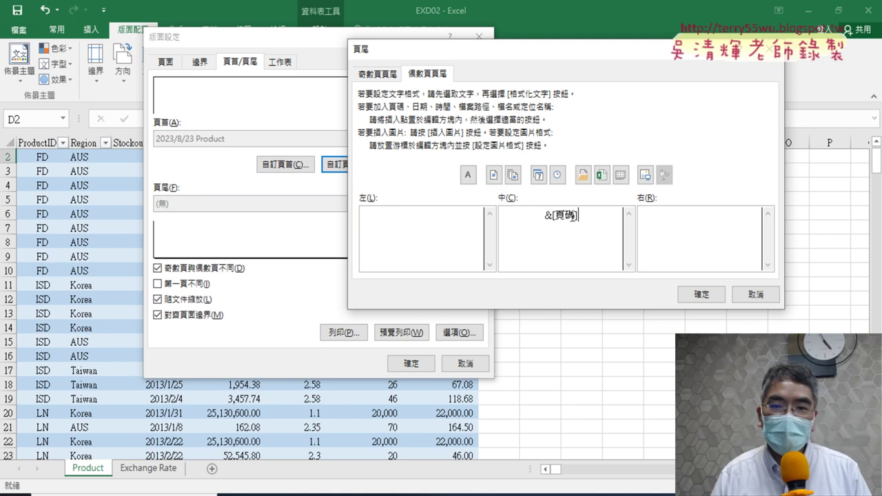